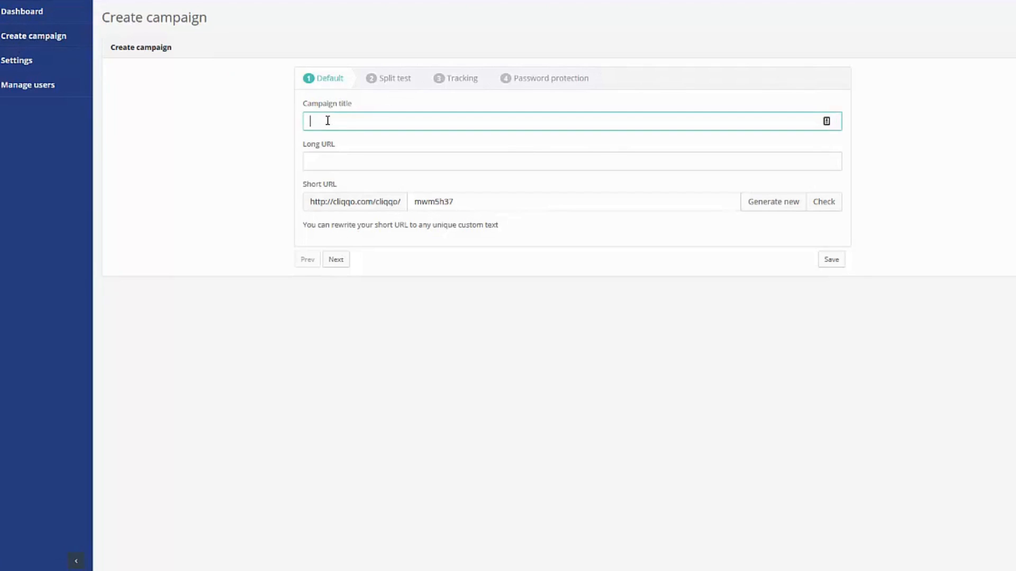
pyautogui.write('Test A')
pyautogui.press('Tab')
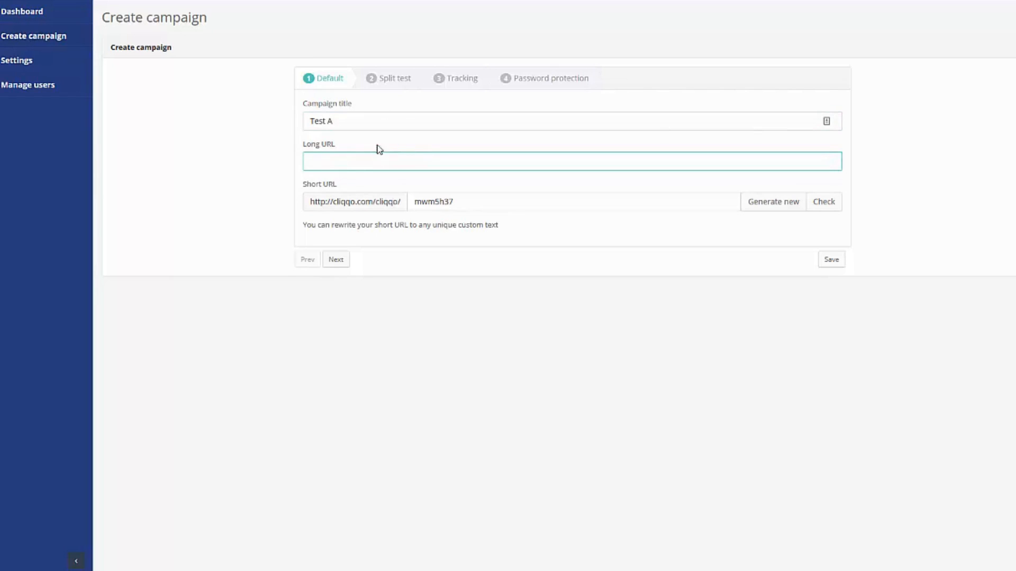
pyautogui.write('http:/')
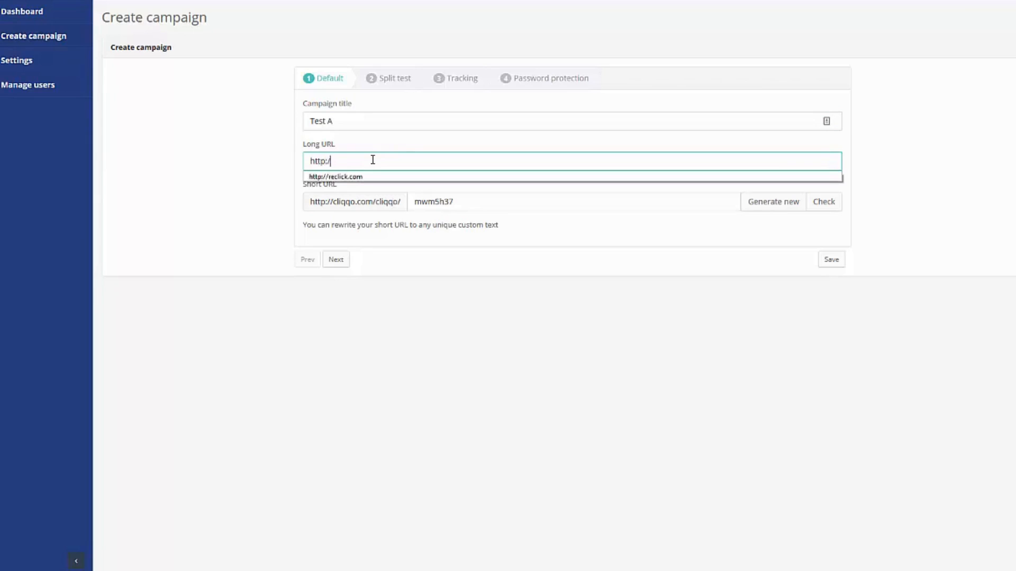
pyautogui.write('/news')
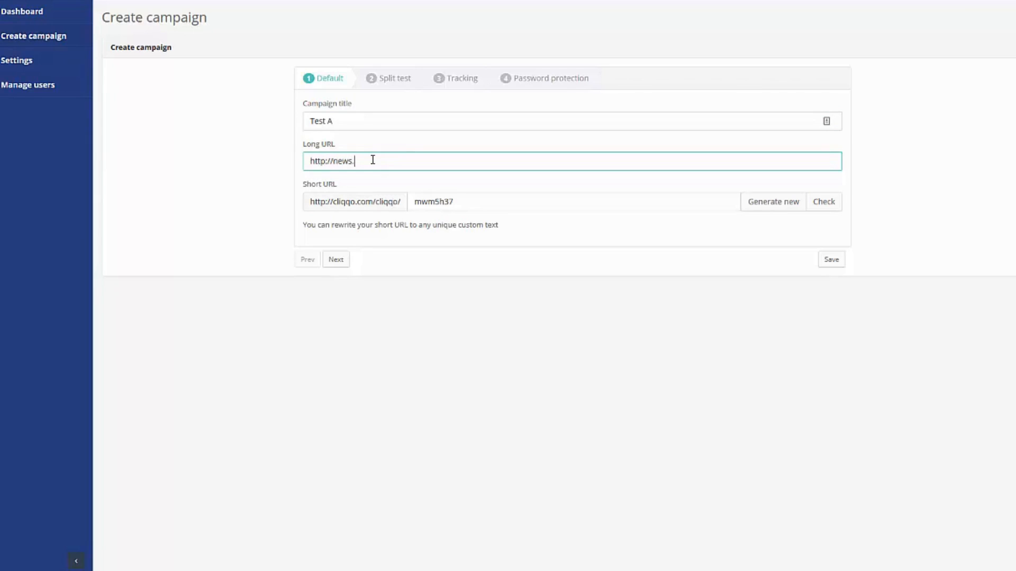
pyautogui.write('.bbc.co.uk')
pyautogui.click(218, 189)
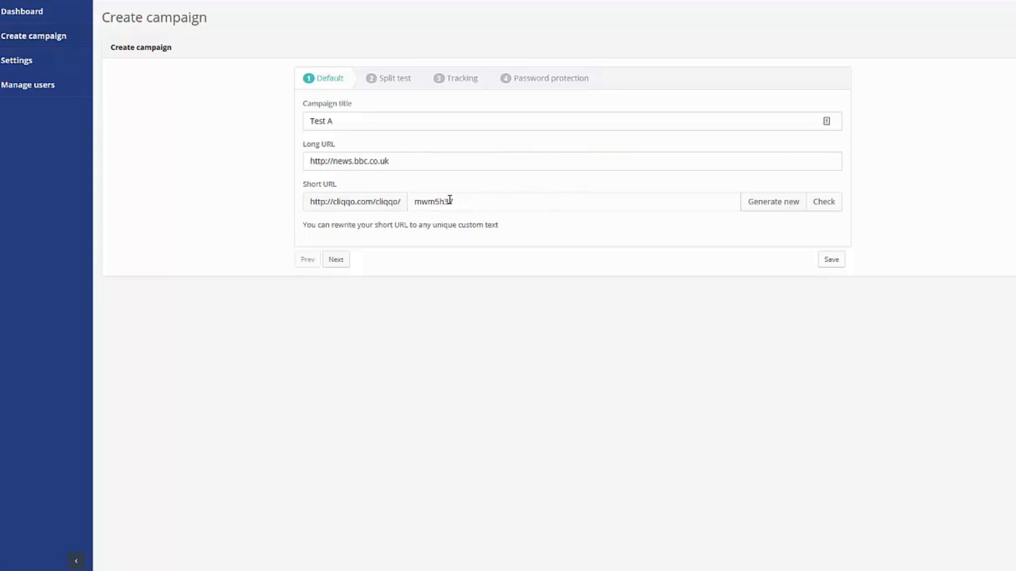
# - Replace the generated short URL code with 'martin' and check it is available
pyautogui.click(499, 205)
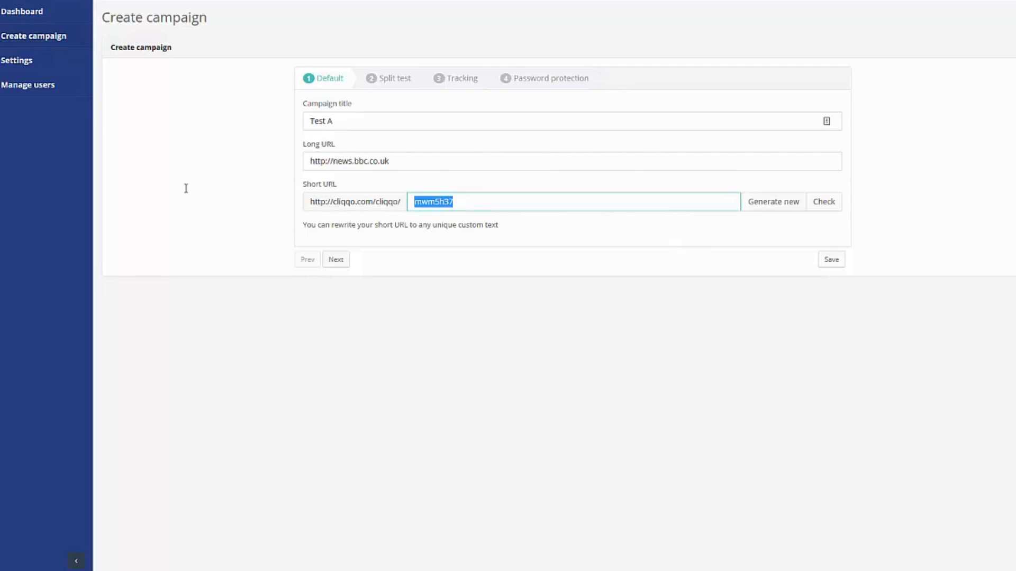
pyautogui.write('martin')
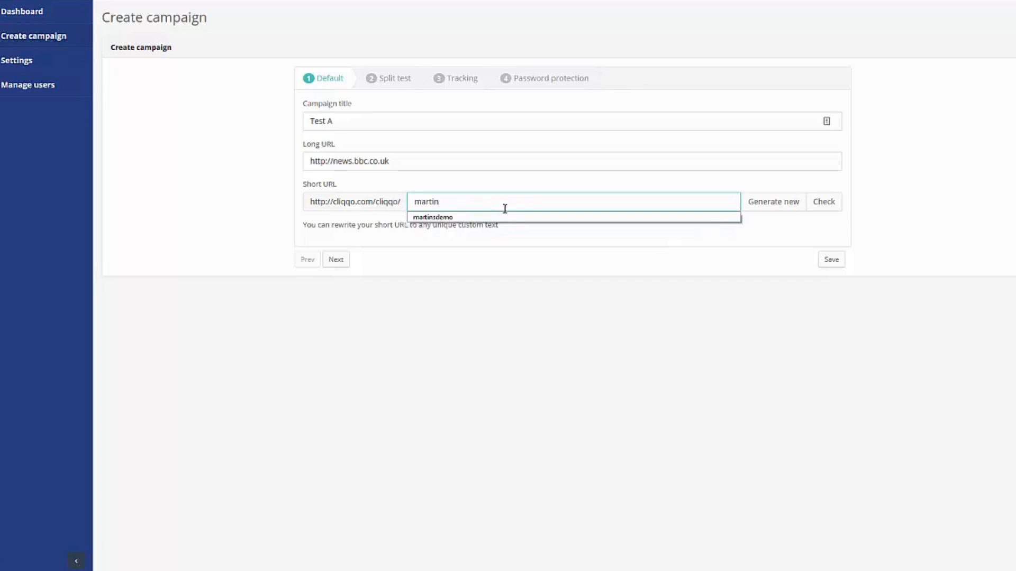
pyautogui.click(821, 205)
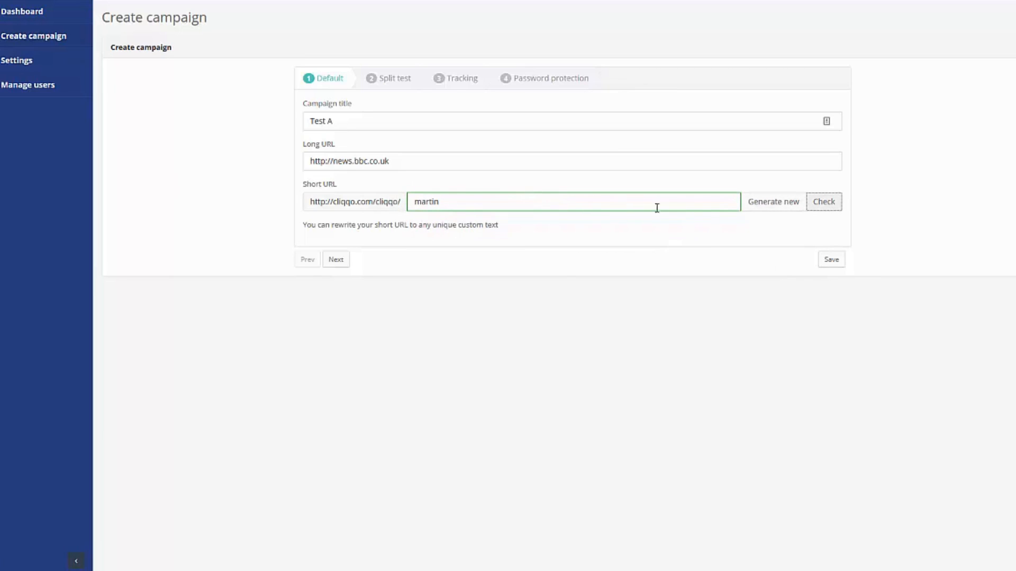
# - Switch split testing on, then back to 'Do not enable split test', and continue to Tracking
pyautogui.click(337, 260)
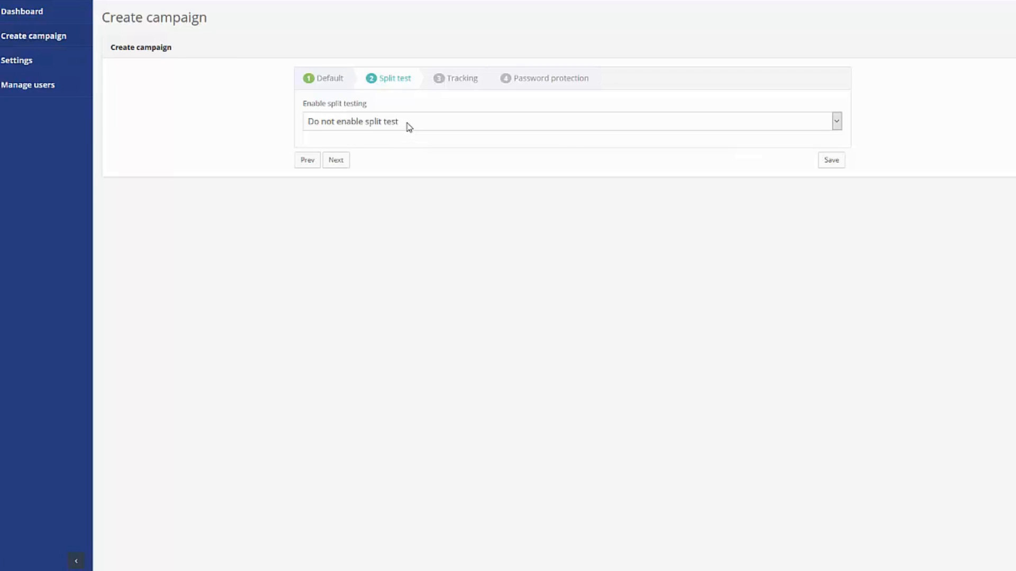
pyautogui.click(409, 127)
pyautogui.click(370, 152)
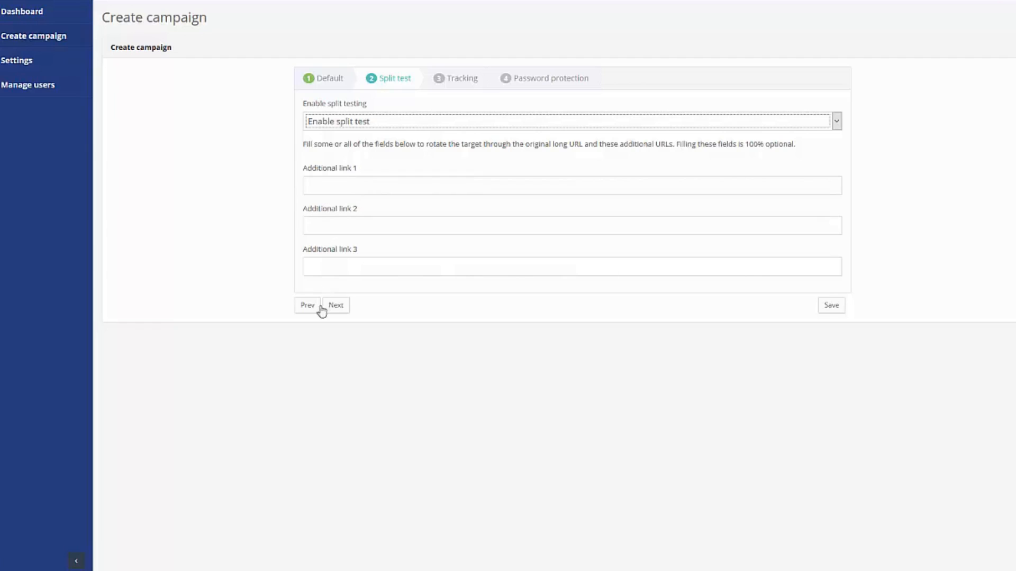
pyautogui.click(354, 123)
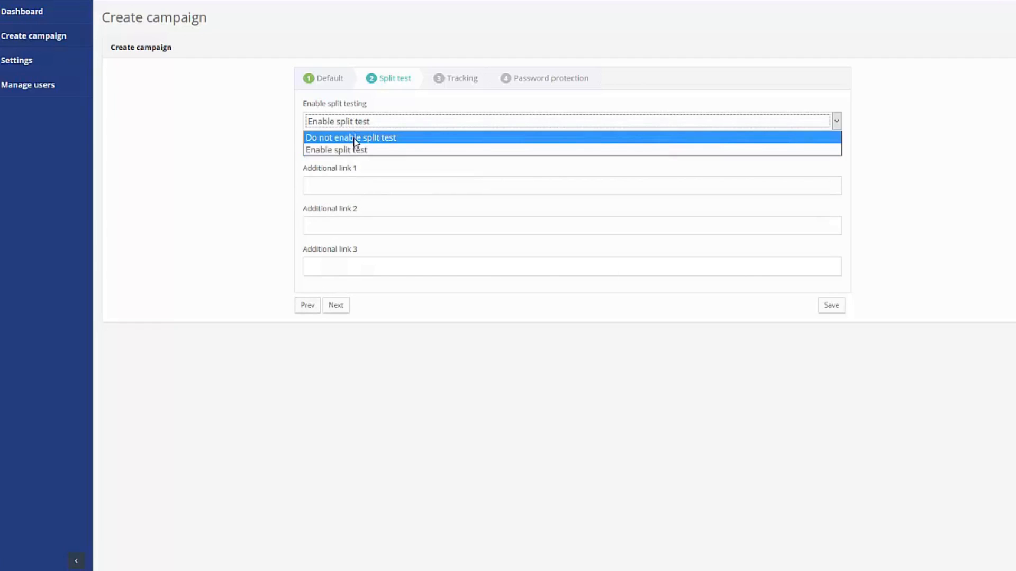
pyautogui.click(354, 138)
pyautogui.click(456, 78)
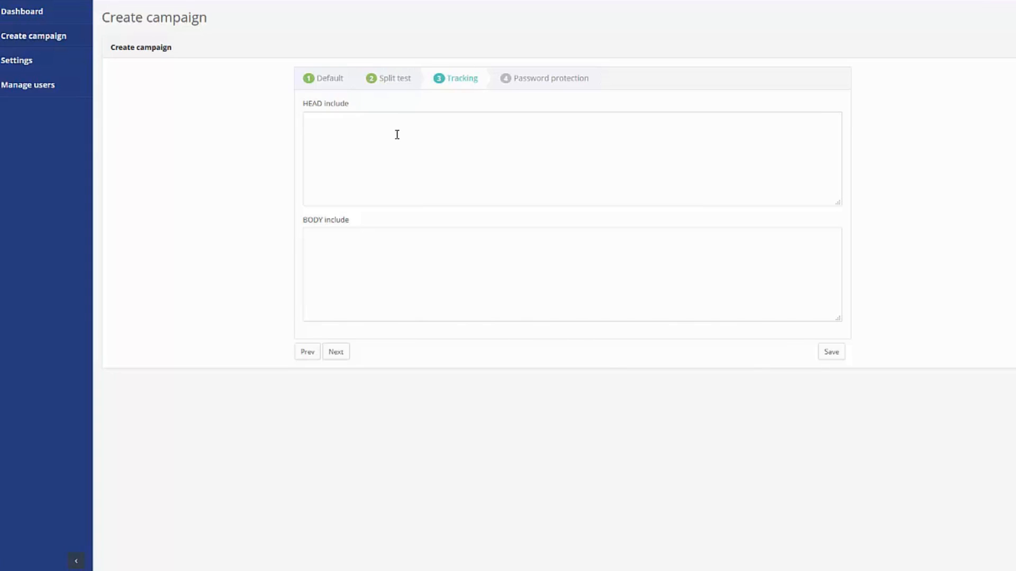
# - Leave both HEAD and BODY tracking include boxes blank and continue to Password protection
pyautogui.click(367, 243)
pyautogui.click(347, 156)
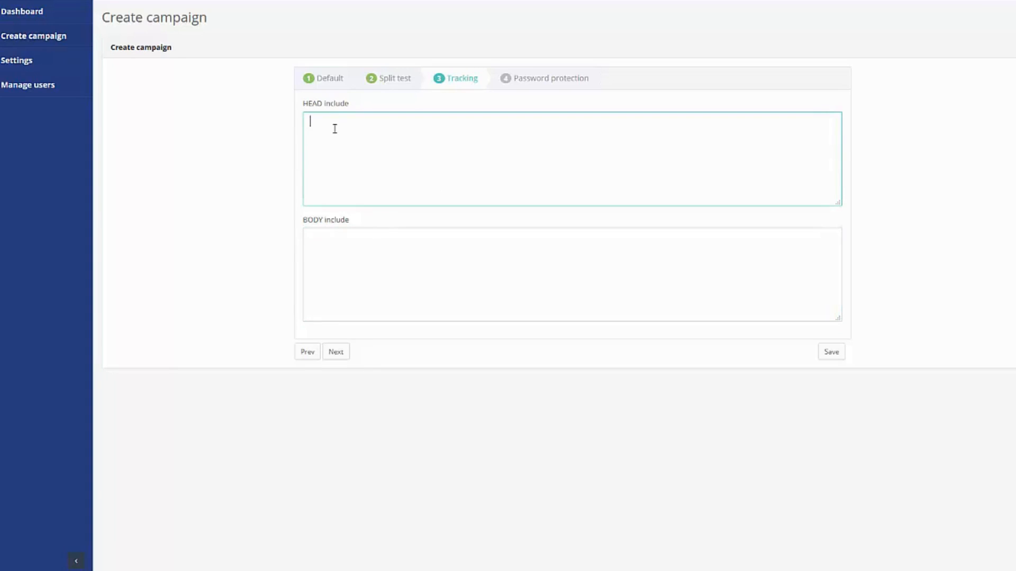
pyautogui.click(375, 241)
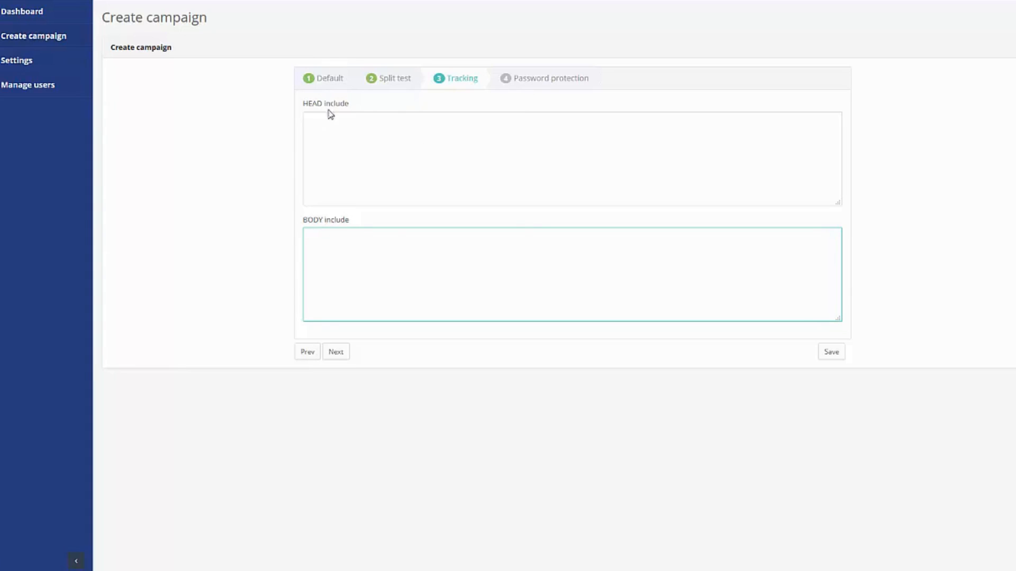
pyautogui.click(548, 85)
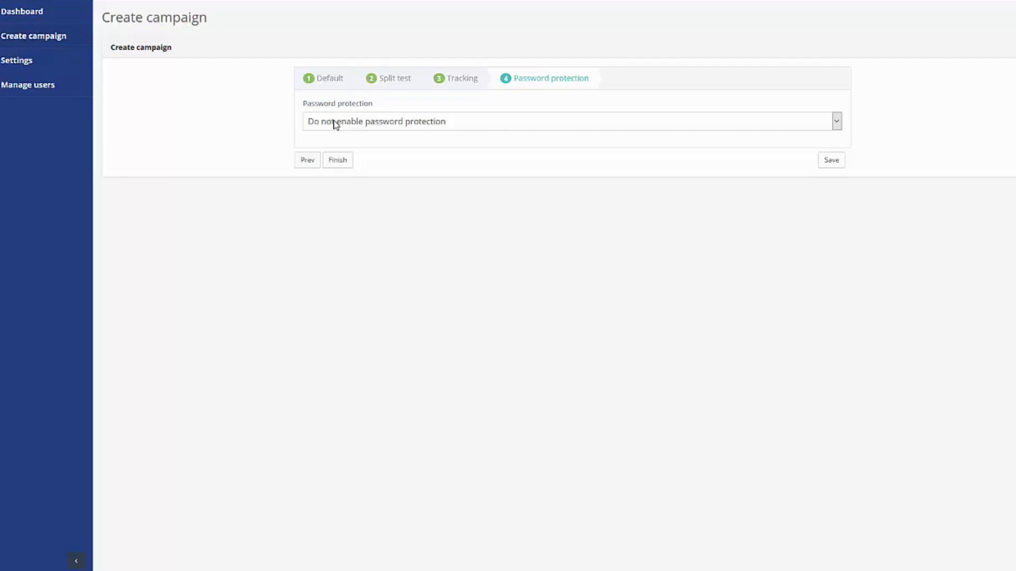
# - Choose 'Enable password protection' and fill in the campaign's access password
pyautogui.click(335, 125)
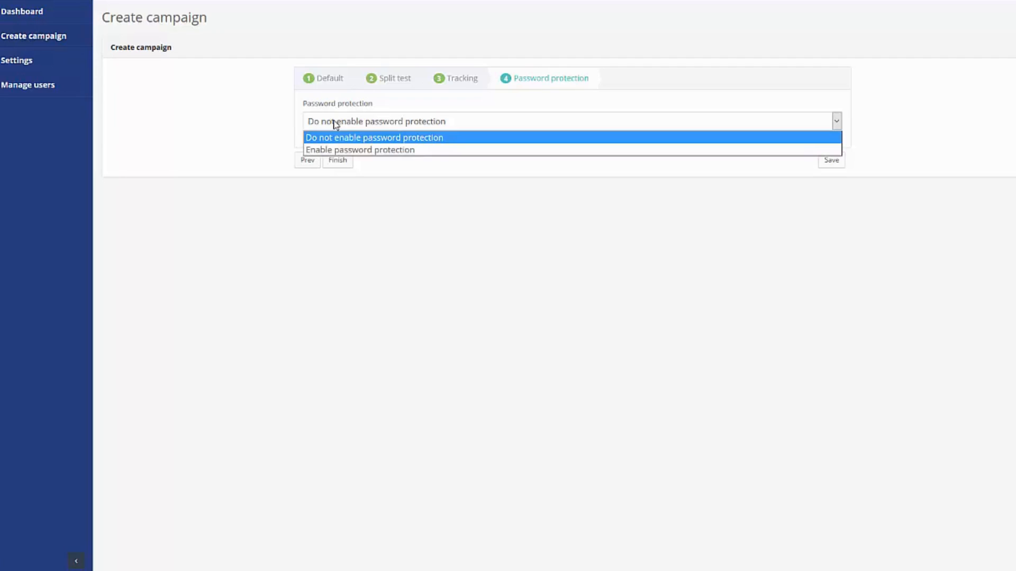
pyautogui.click(346, 149)
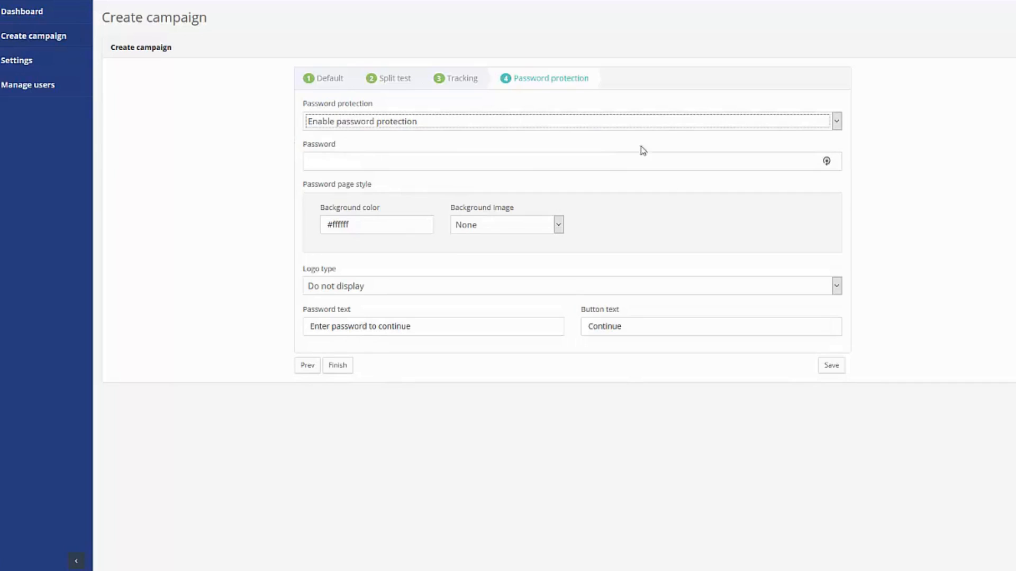
pyautogui.click(411, 156)
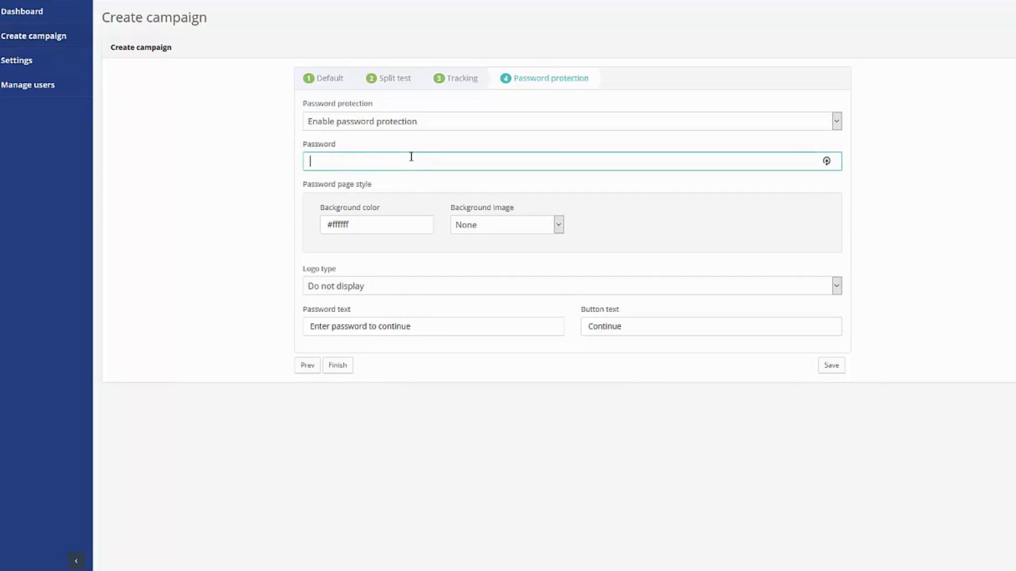
pyautogui.press('Tab')
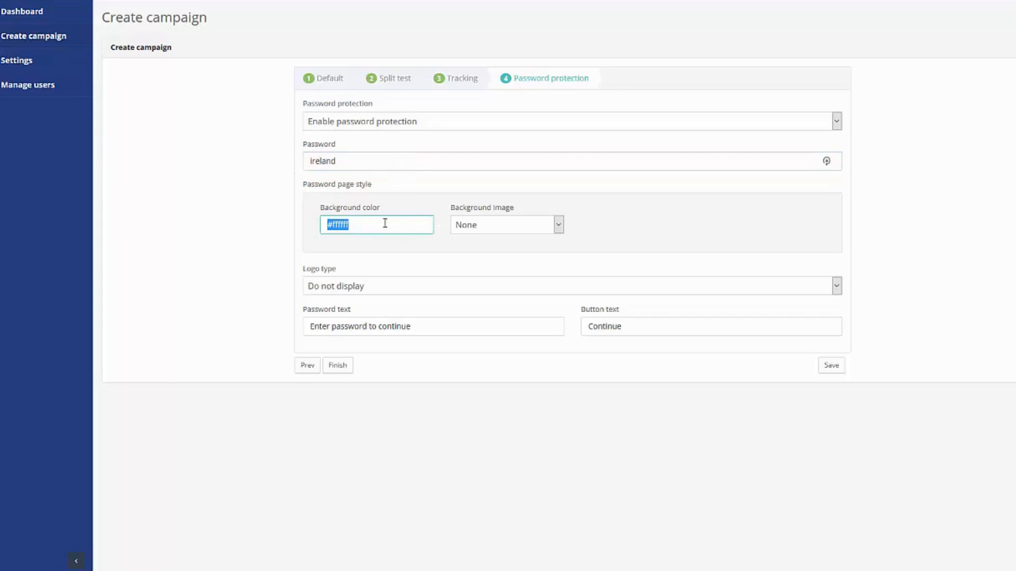
pyautogui.click(495, 226)
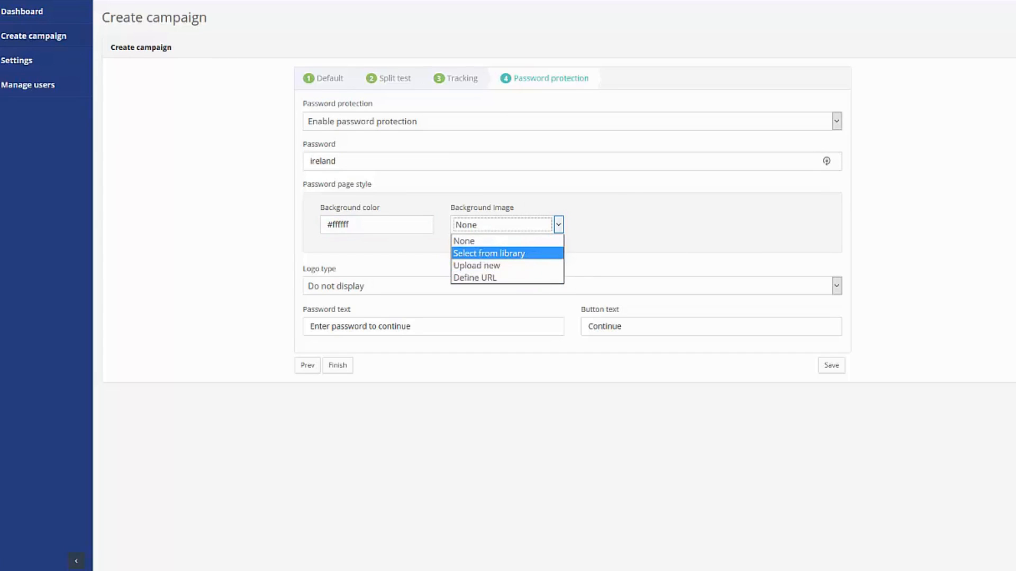
# - Set the background image to the blue-sky blurred picture from the library
pyautogui.press('Return')
pyautogui.moveTo(744, 87); pyautogui.dragTo(753, 208)
pyautogui.scroll(-2, 696, 200)
pyautogui.click(697, 199)
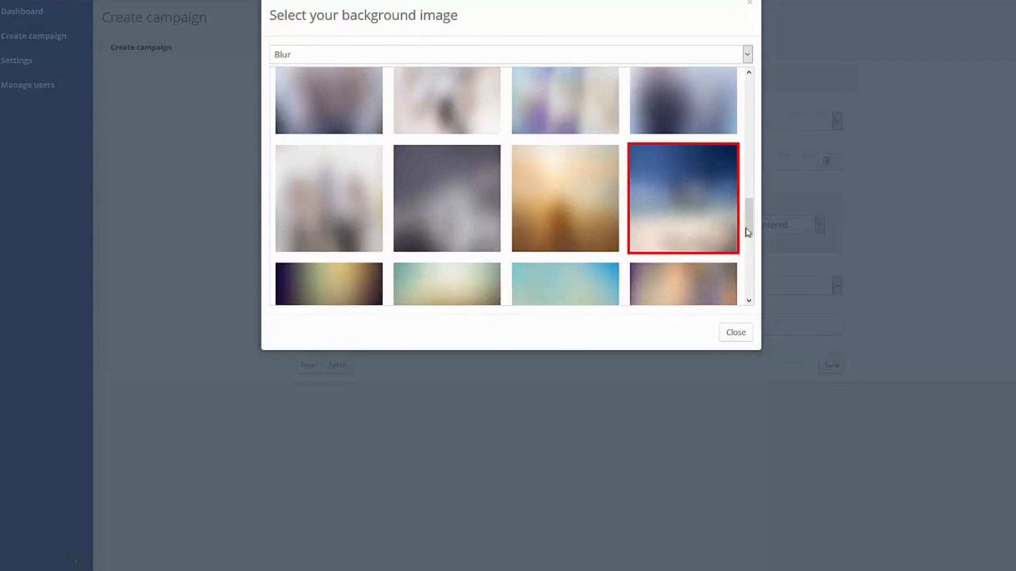
pyautogui.click(734, 334)
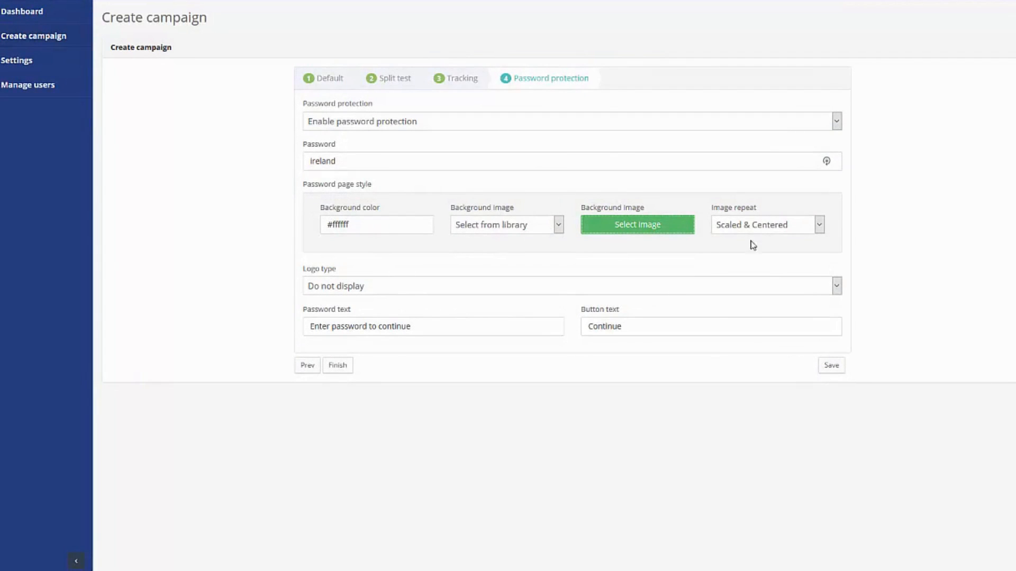
# - Set Image repeat to 'Streched 100%' and keep Logo type as 'Do not display'
pyautogui.click(787, 227)
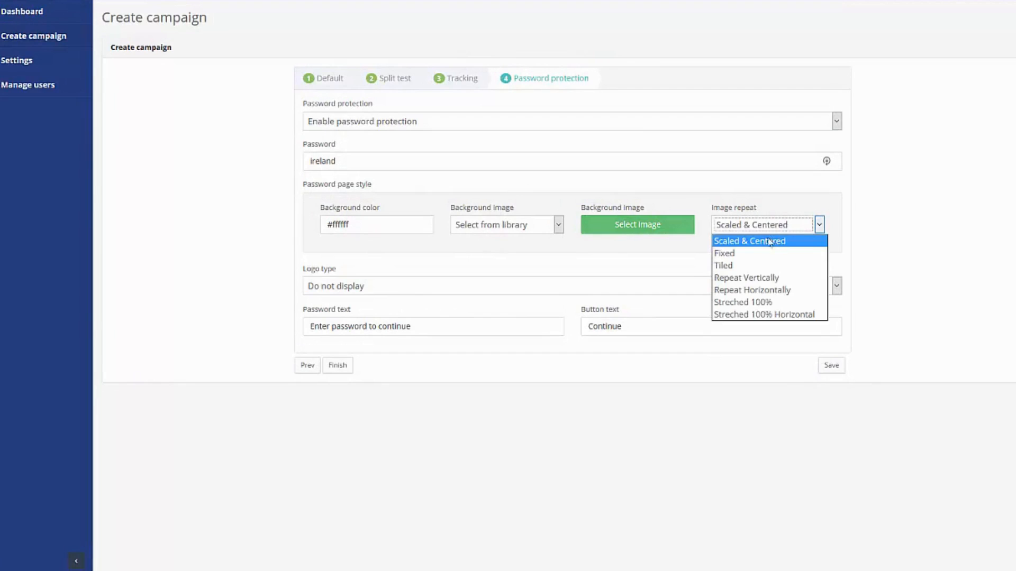
pyautogui.click(767, 303)
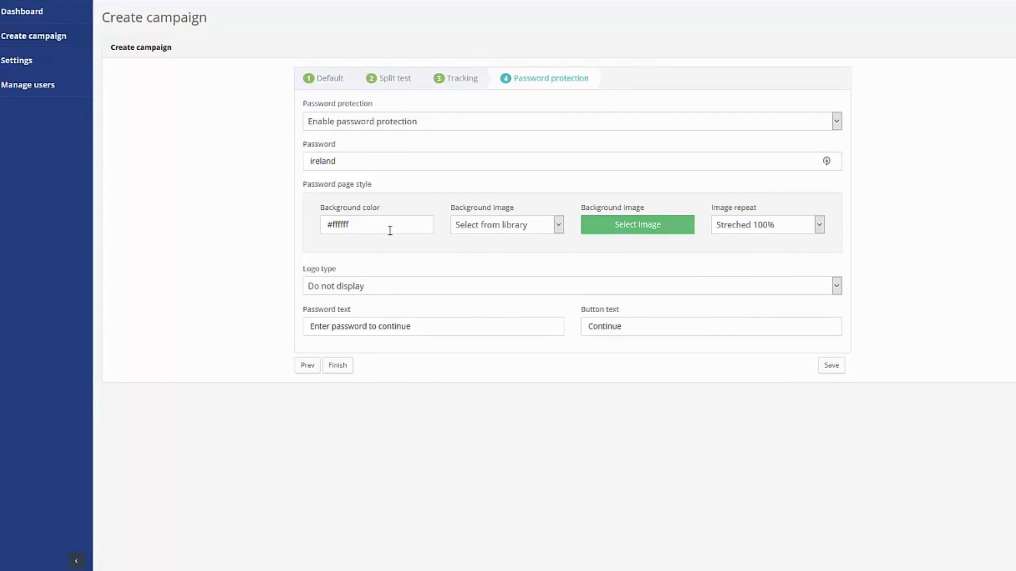
pyautogui.click(347, 288)
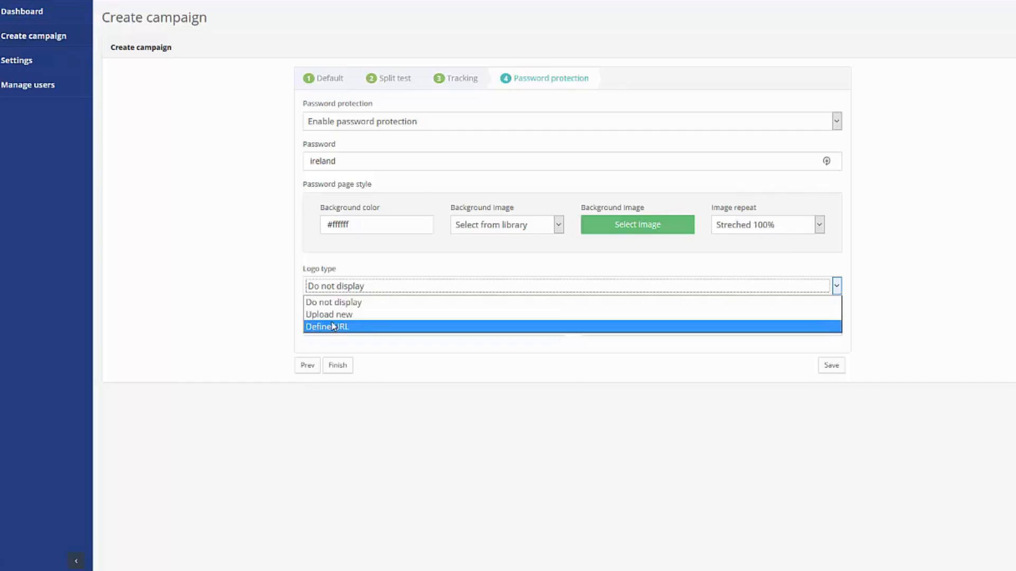
pyautogui.click(364, 257)
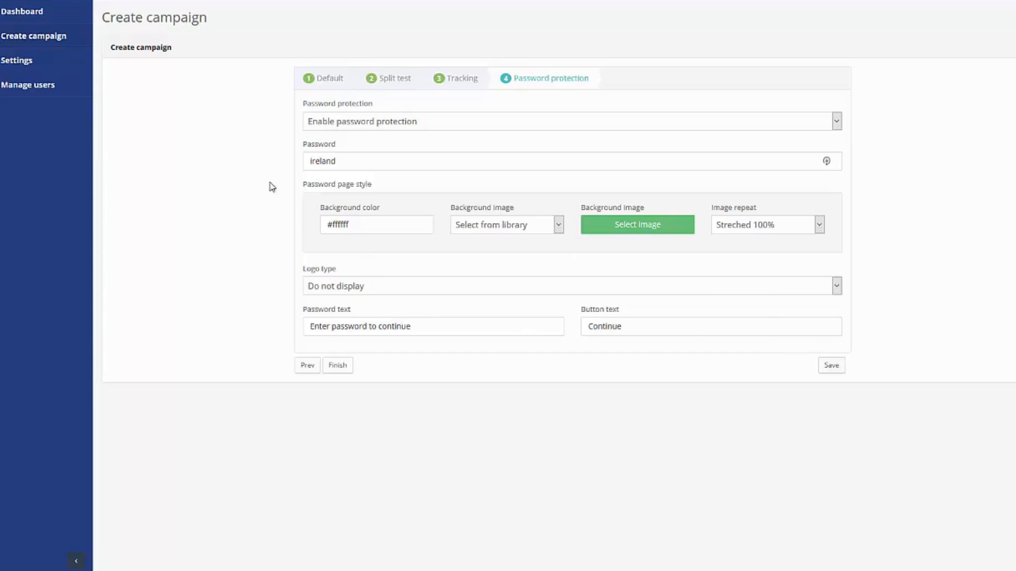
# - Save the campaign, then retitle 'Test A' to 'Test AB' in the Your campaigns list
pyautogui.click(831, 365)
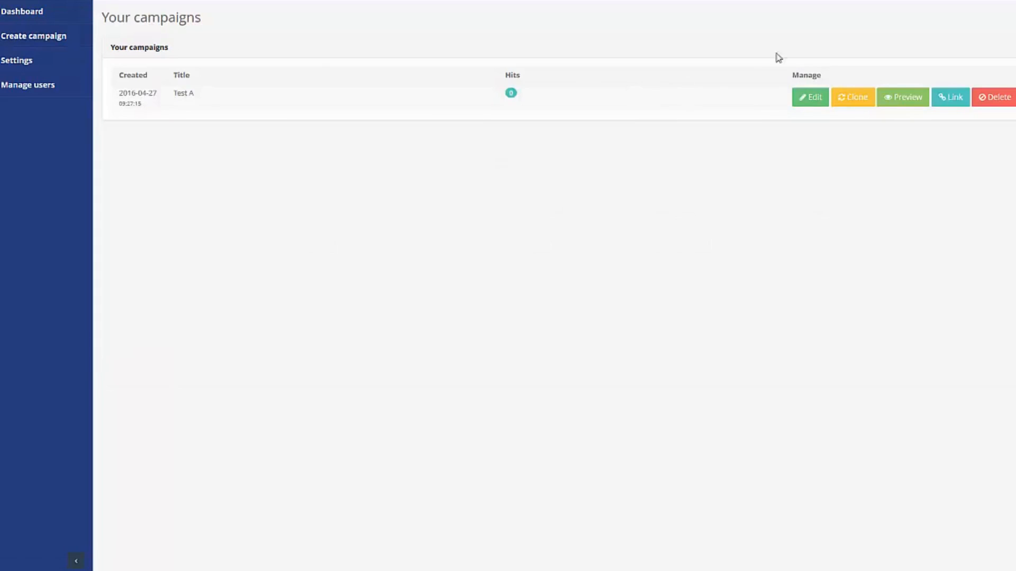
pyautogui.click(185, 94)
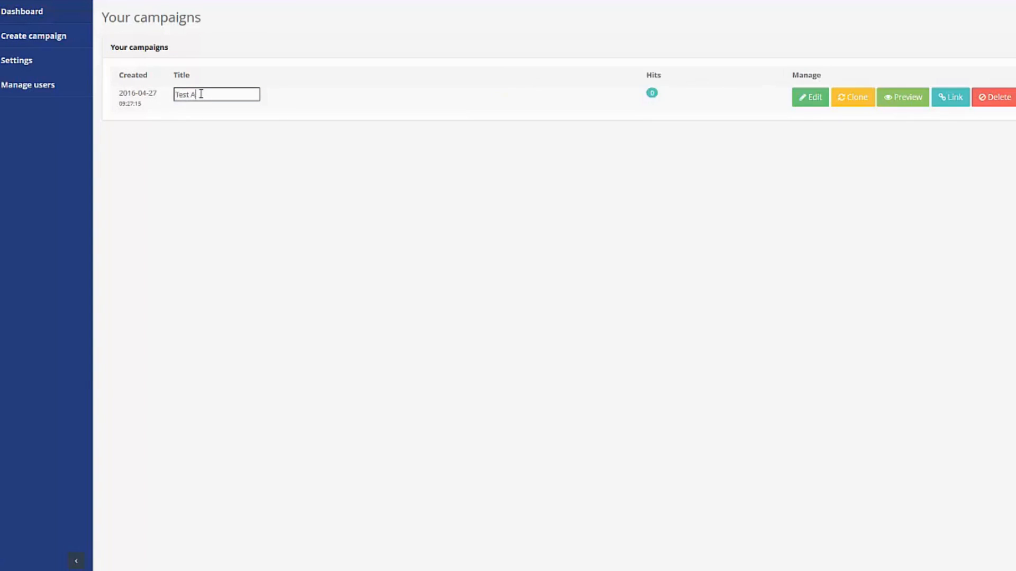
pyautogui.press('Return')
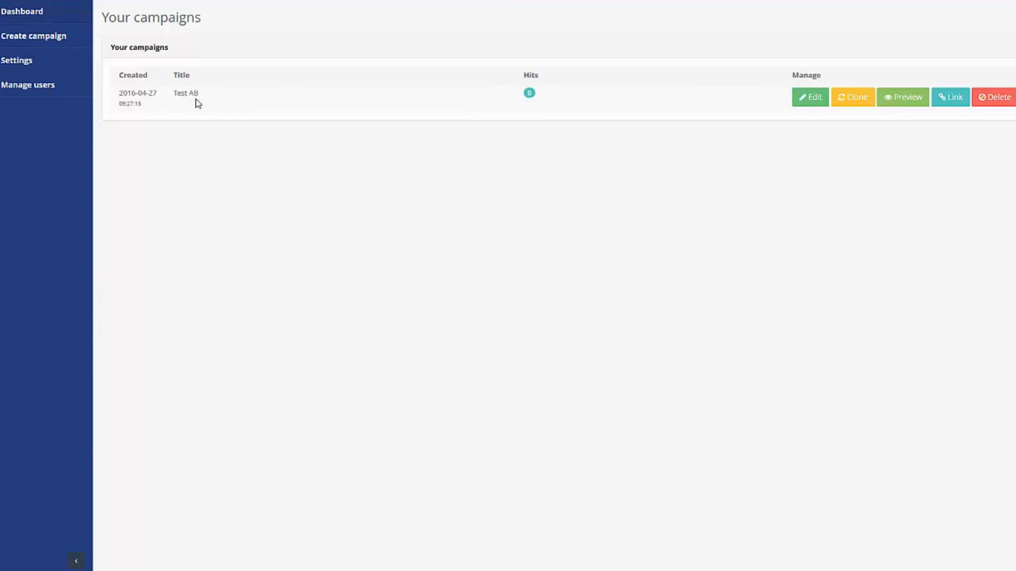
pyautogui.click(530, 96)
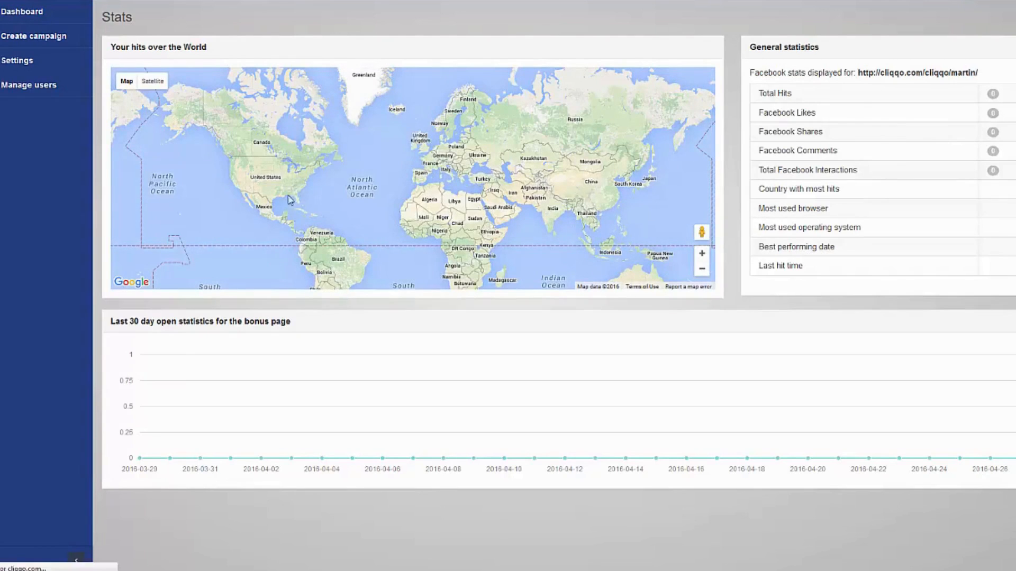
pyautogui.hotkey('alt', 'Left')
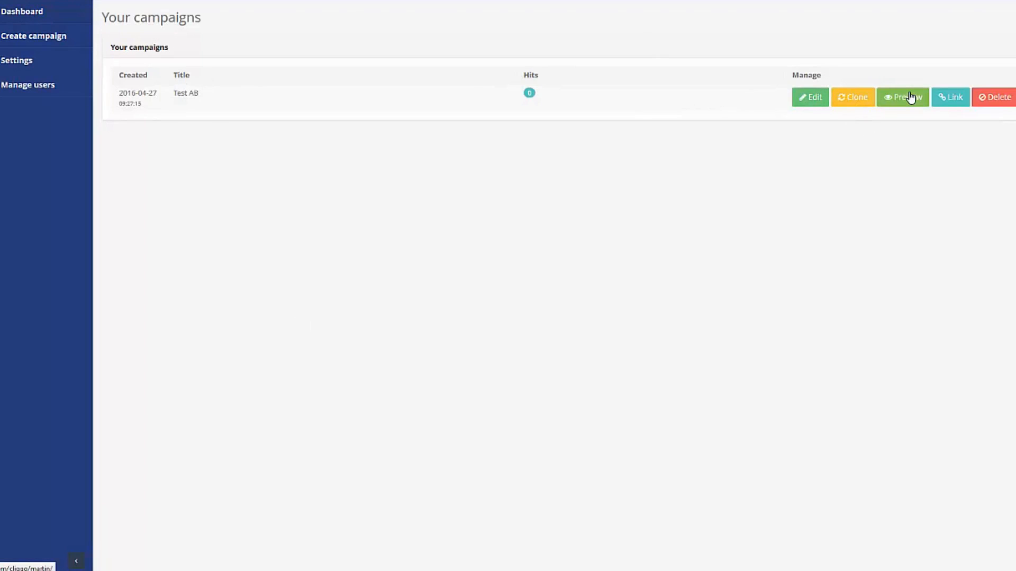
pyautogui.click(956, 99)
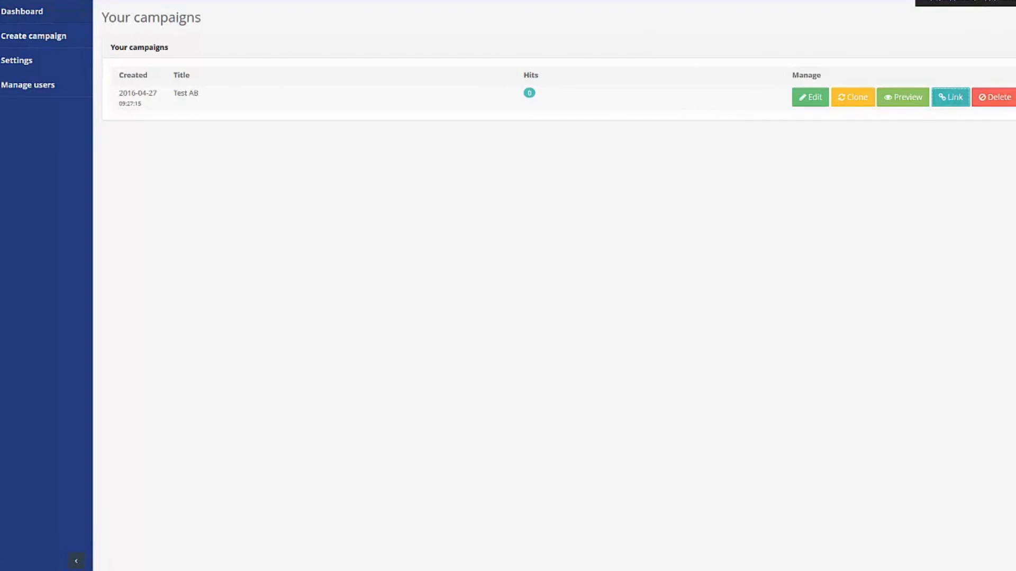
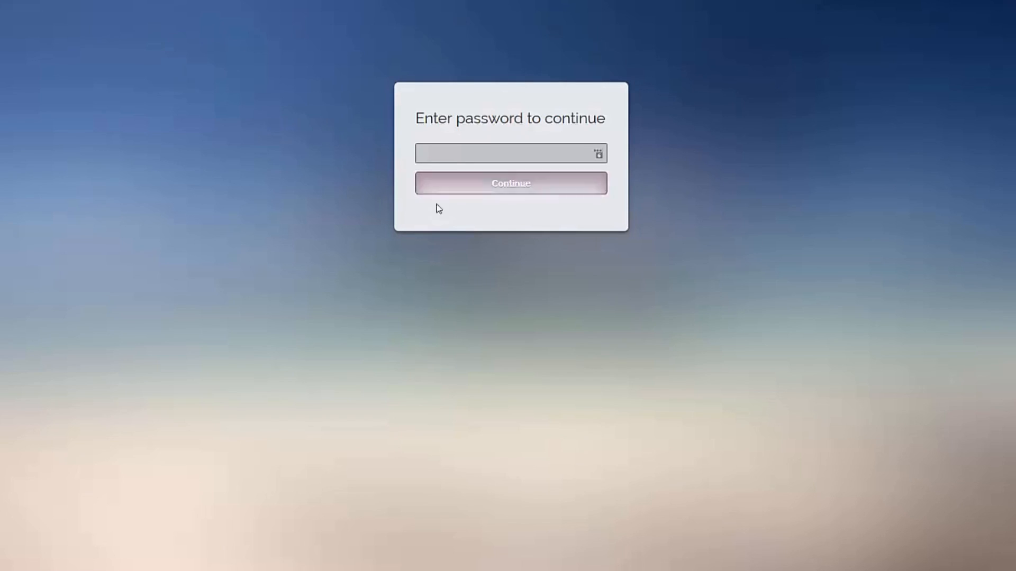
# - Enter the short link's access password, accepting the saved suggestion, and submit it with Continue
pyautogui.click(477, 154)
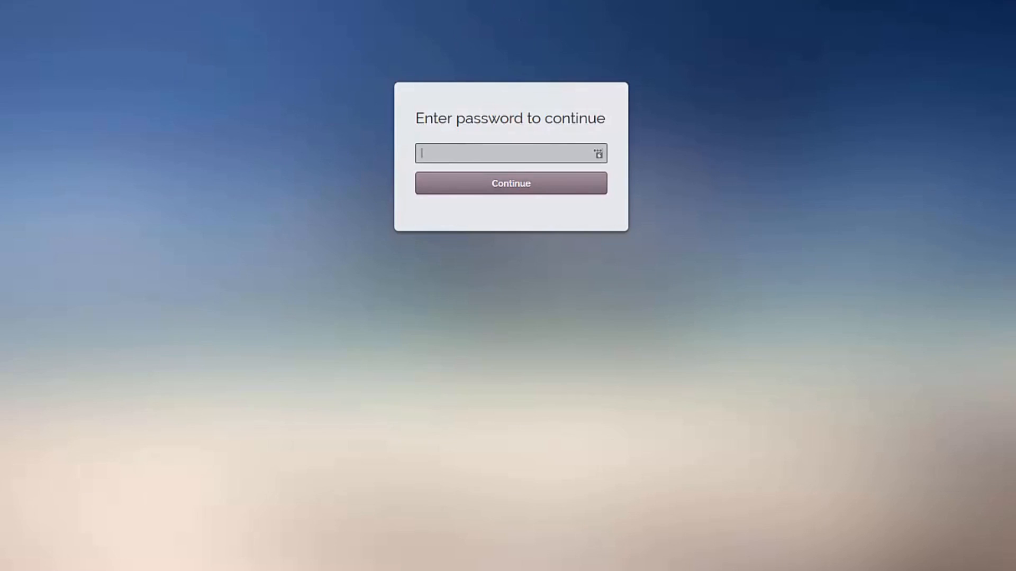
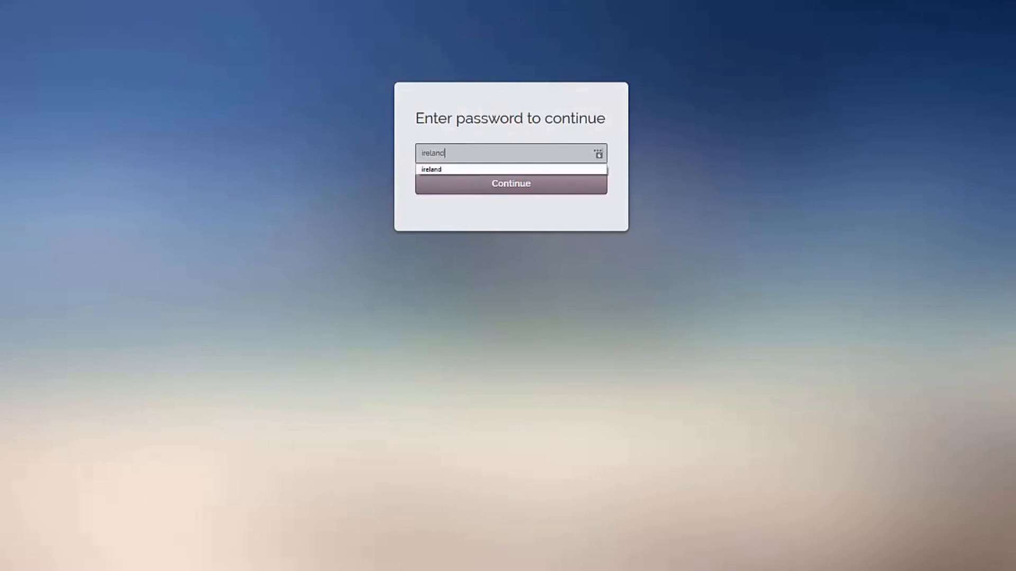
pyautogui.click(584, 171)
pyautogui.click(497, 194)
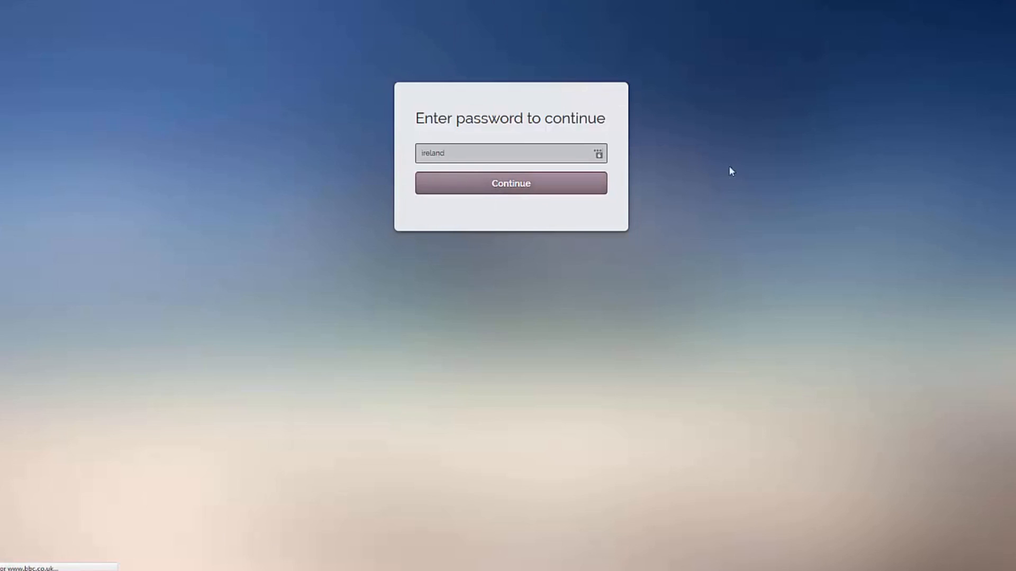
pyautogui.click(521, 189)
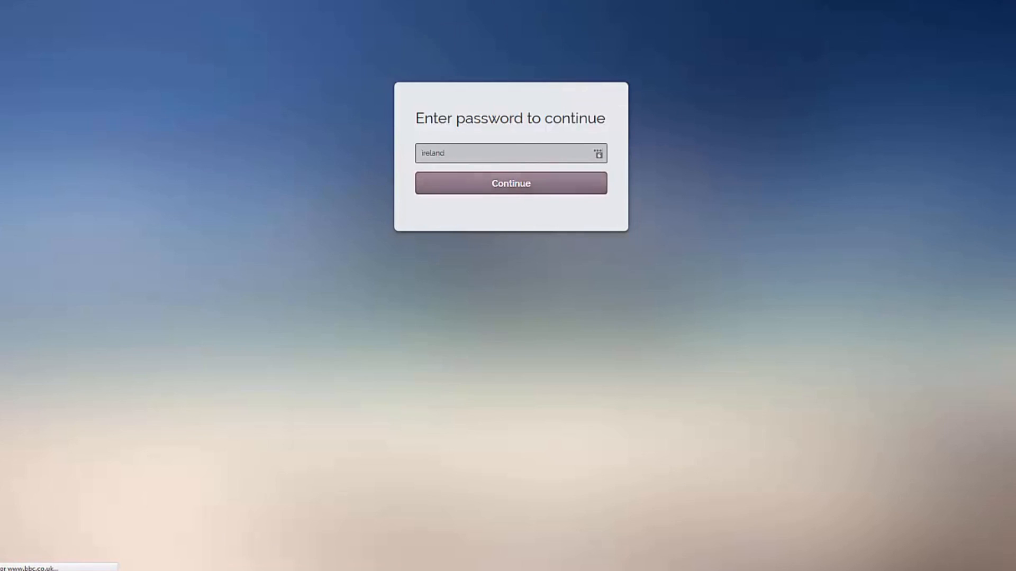